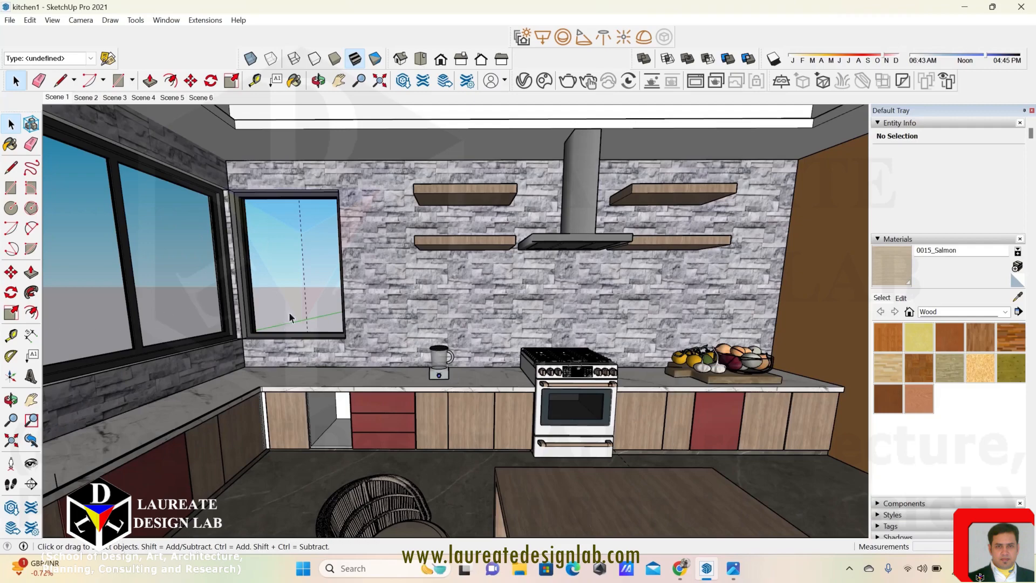
# Switch to the image viewer and examine the rendered kitchen image gyygygg.png up close
pyautogui.click(733, 568)
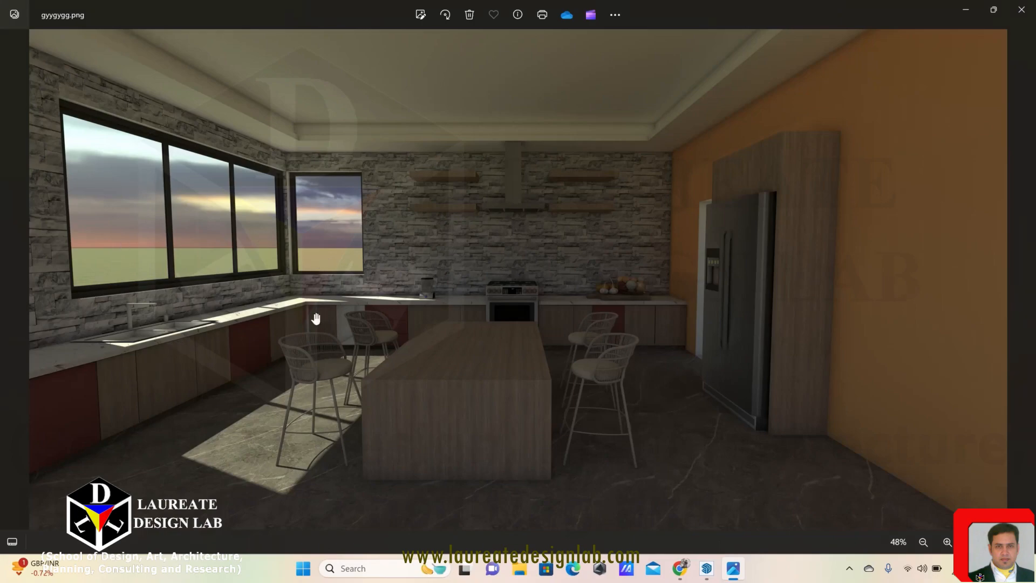
pyautogui.scroll(5, 291, 144)
pyautogui.moveTo(347, 144); pyautogui.dragTo(340, 159)
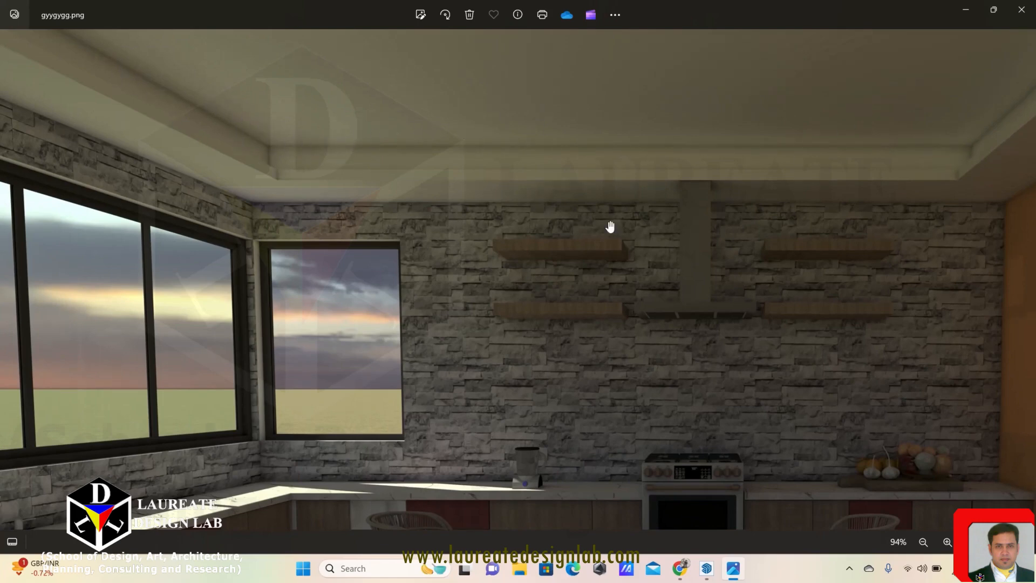
pyautogui.press('Right')
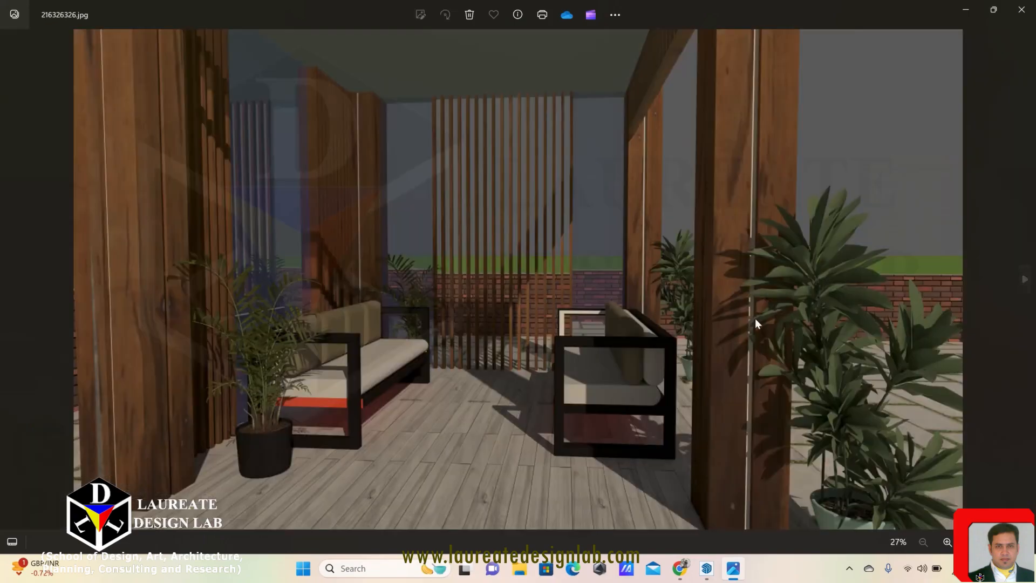
pyautogui.click(11, 279)
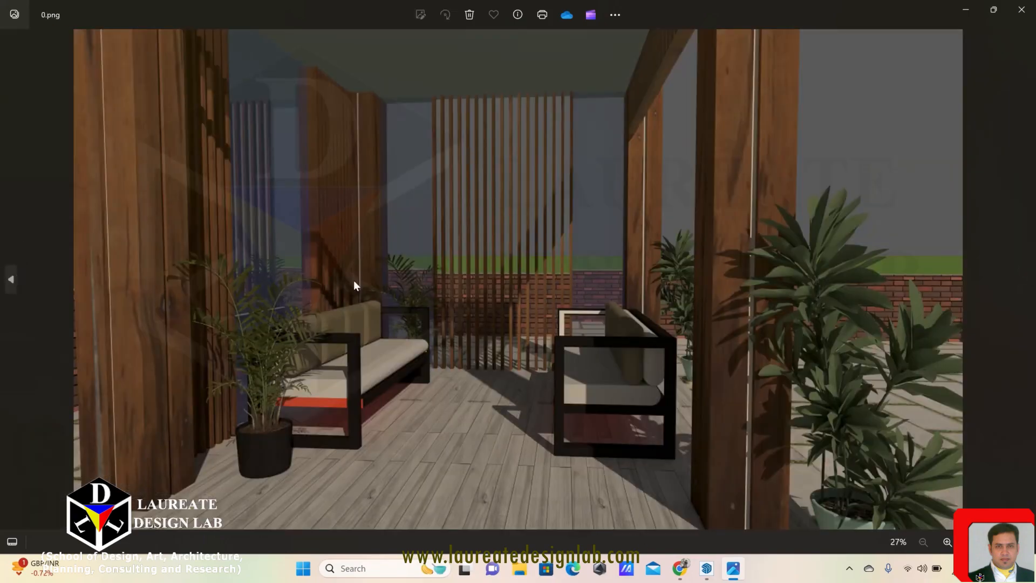
pyautogui.click(12, 278)
pyautogui.scroll(5, 463, 178)
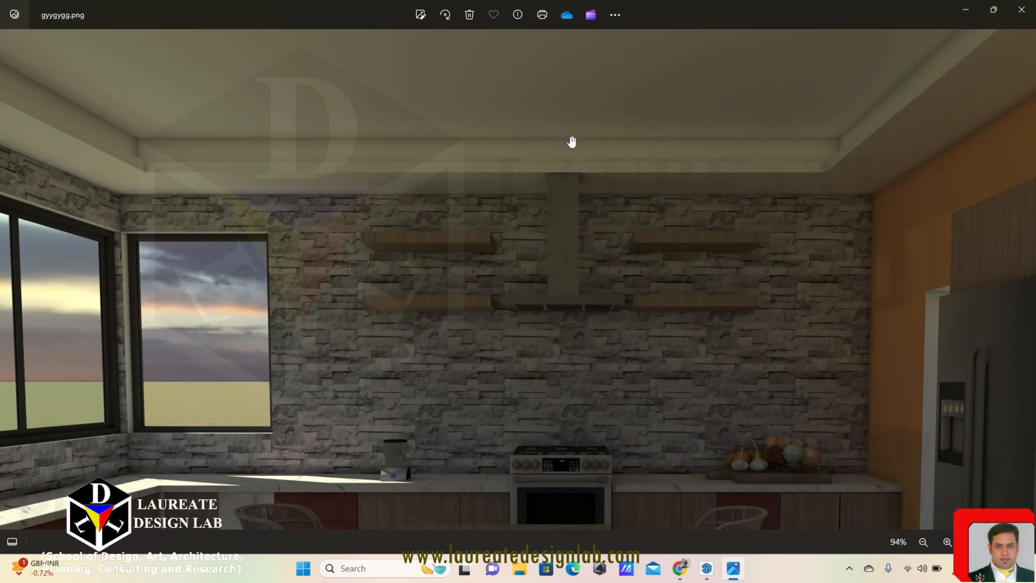
# Switch back to SketchUp, bring the whole room into view and narrow the camera's field of view to 55.88 degrees
pyautogui.click(709, 574)
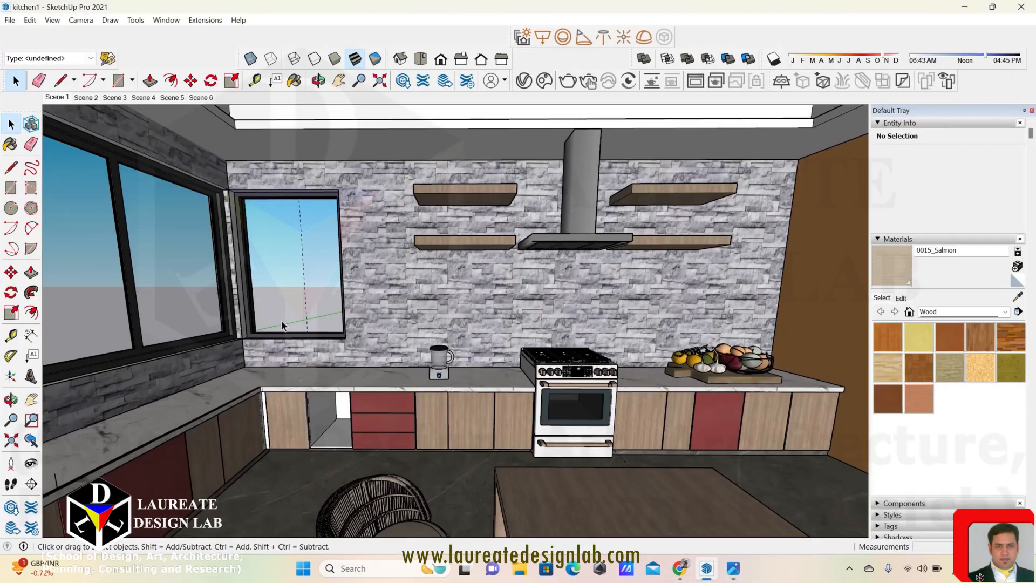
pyautogui.scroll(-5, 396, 319)
pyautogui.scroll(-5, 396, 322)
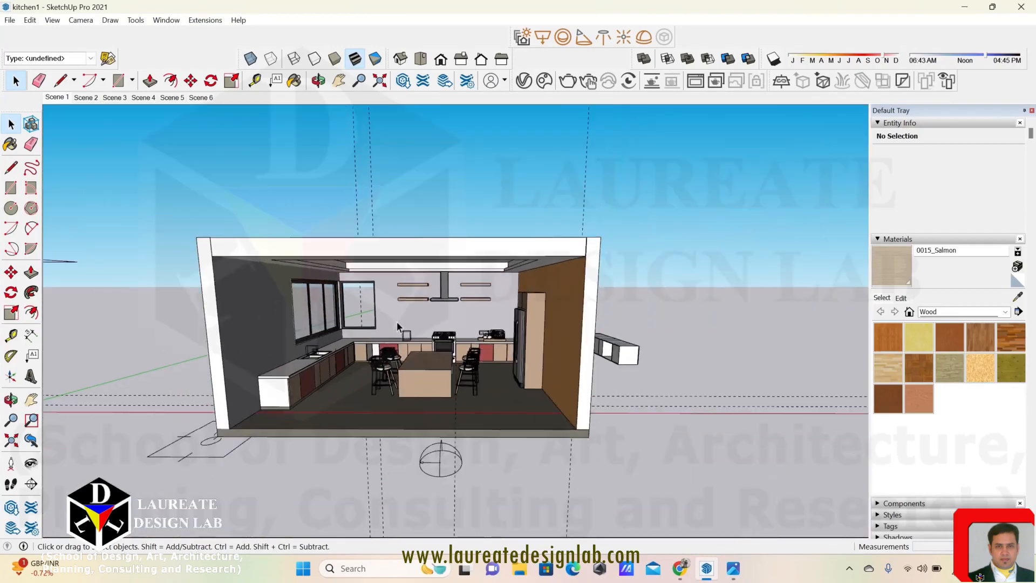
pyautogui.scroll(1, 396, 337)
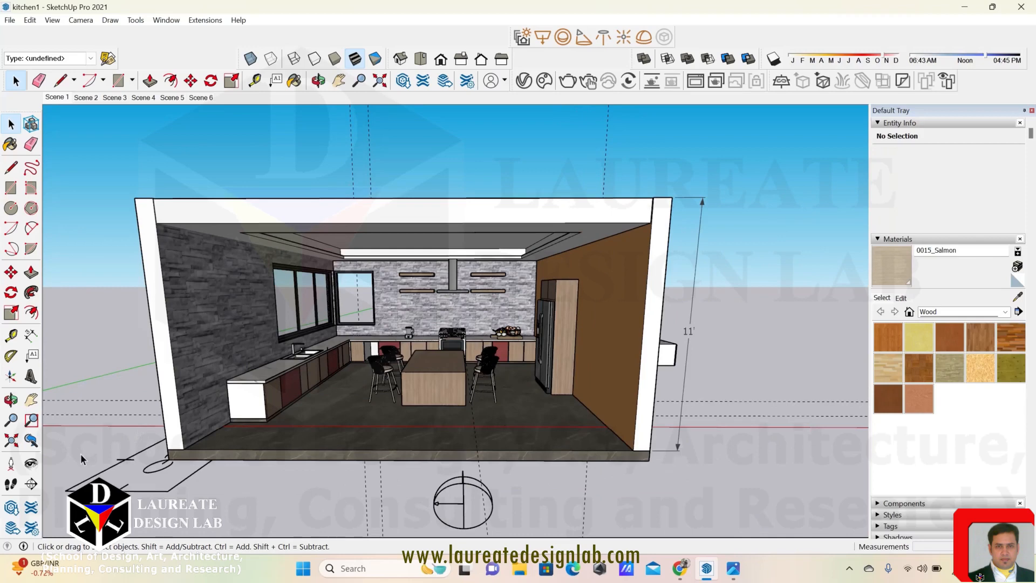
pyautogui.click(12, 421)
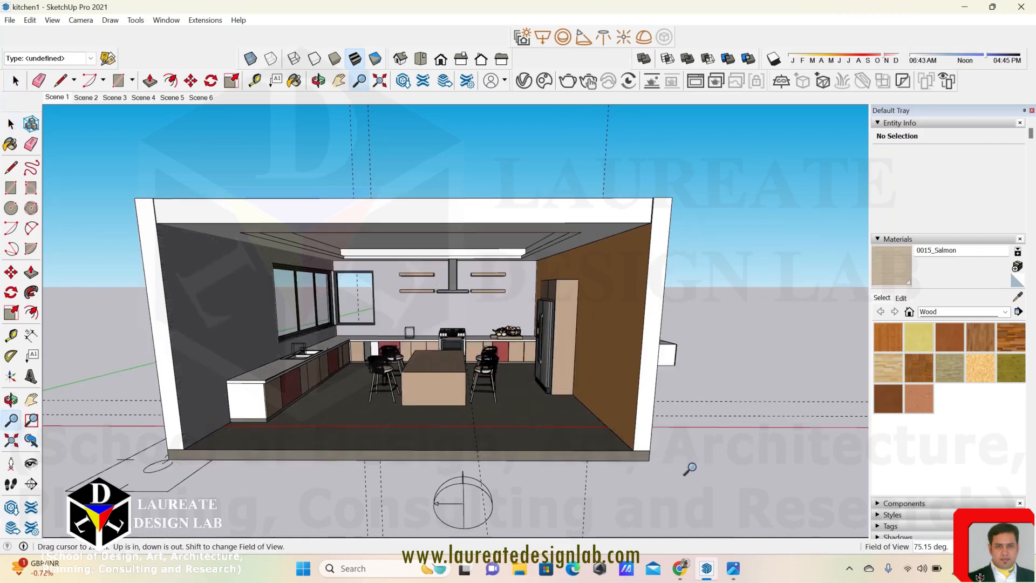
pyautogui.keyDown('shift'); pyautogui.moveTo(477, 337); pyautogui.dragTo(479, 278); pyautogui.keyUp('shift')
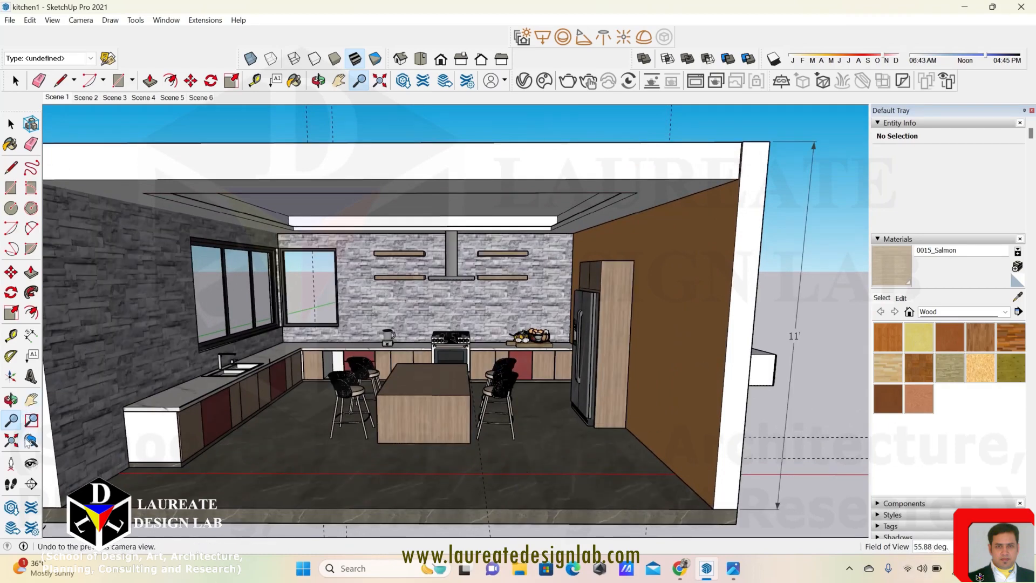
# Position the camera at the floor's front edge with a 5' 6" eye height and move it back slightly to frame the kitchen
pyautogui.click(11, 465)
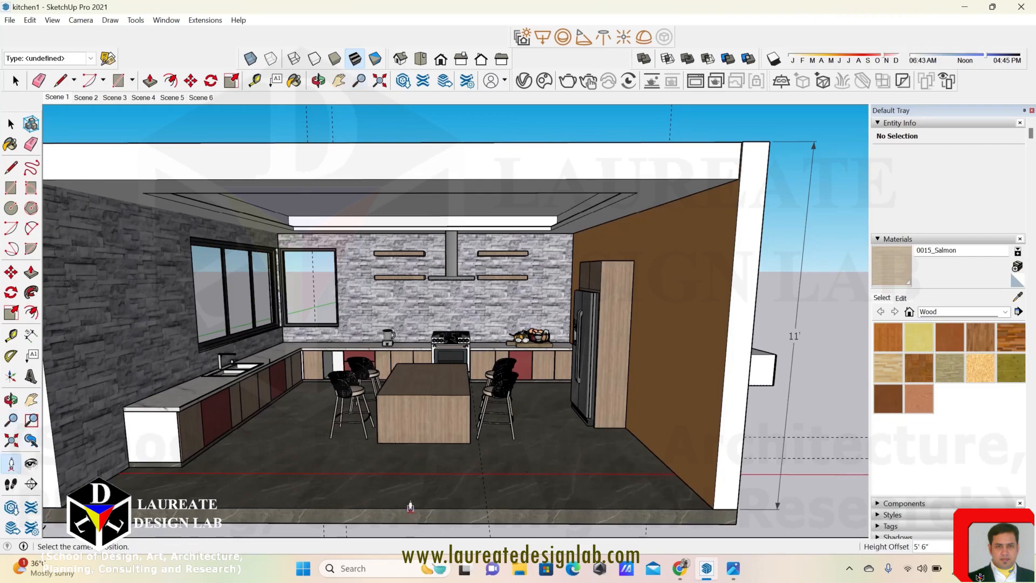
pyautogui.click(414, 510)
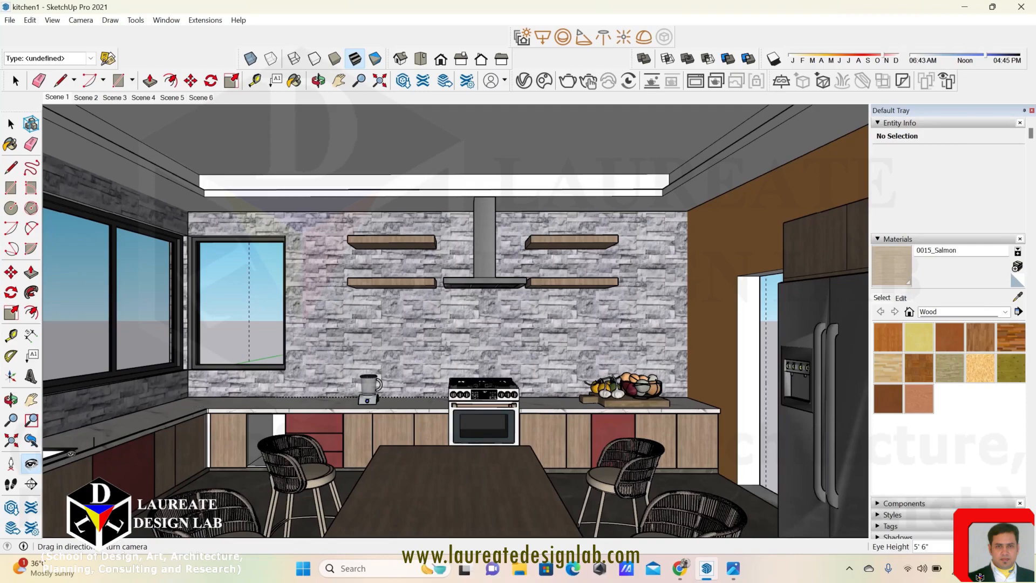
pyautogui.click(11, 421)
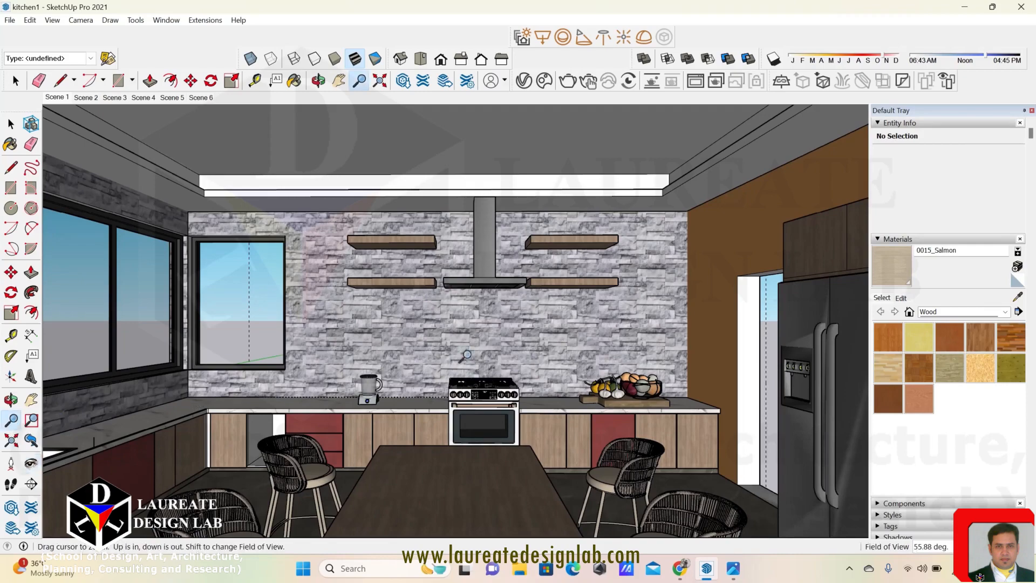
pyautogui.moveTo(465, 349); pyautogui.dragTo(467, 365)
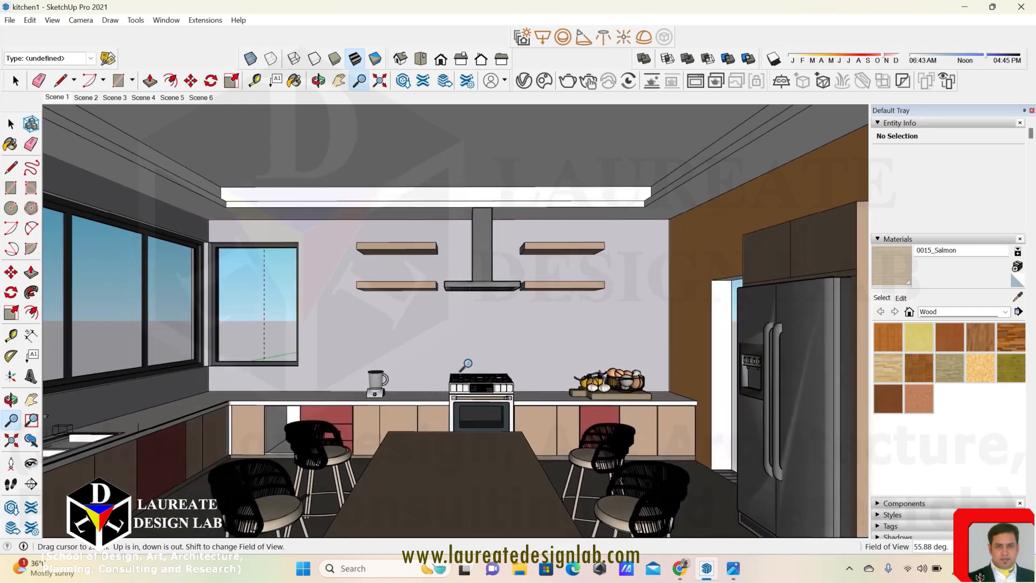
pyautogui.rightClick(722, 362)
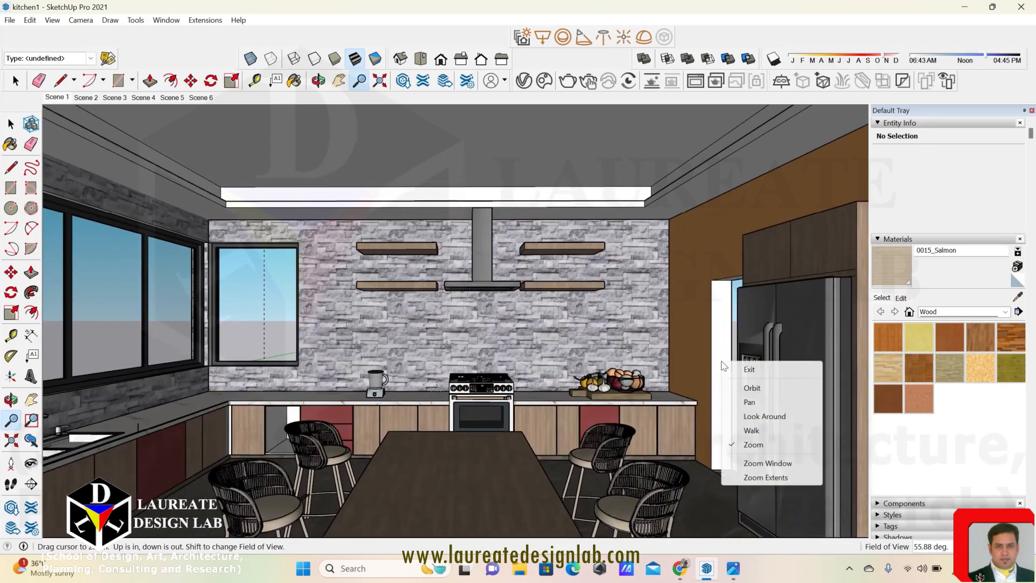
pyautogui.click(747, 370)
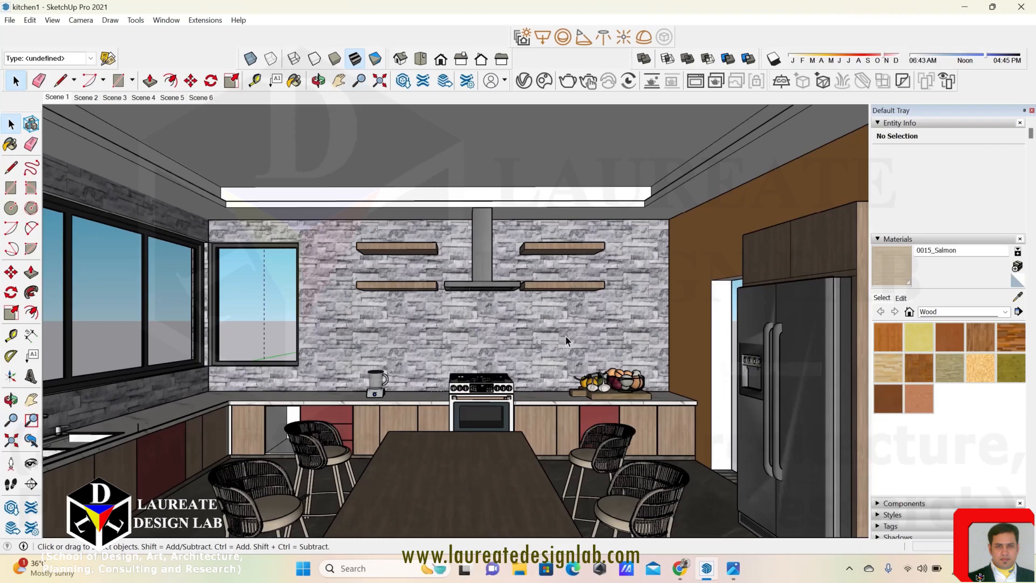
# Update Scene 1 with the current camera view and check it by switching through Scenes 2, 4 and 1
pyautogui.rightClick(63, 103)
pyautogui.click(91, 152)
pyautogui.click(82, 98)
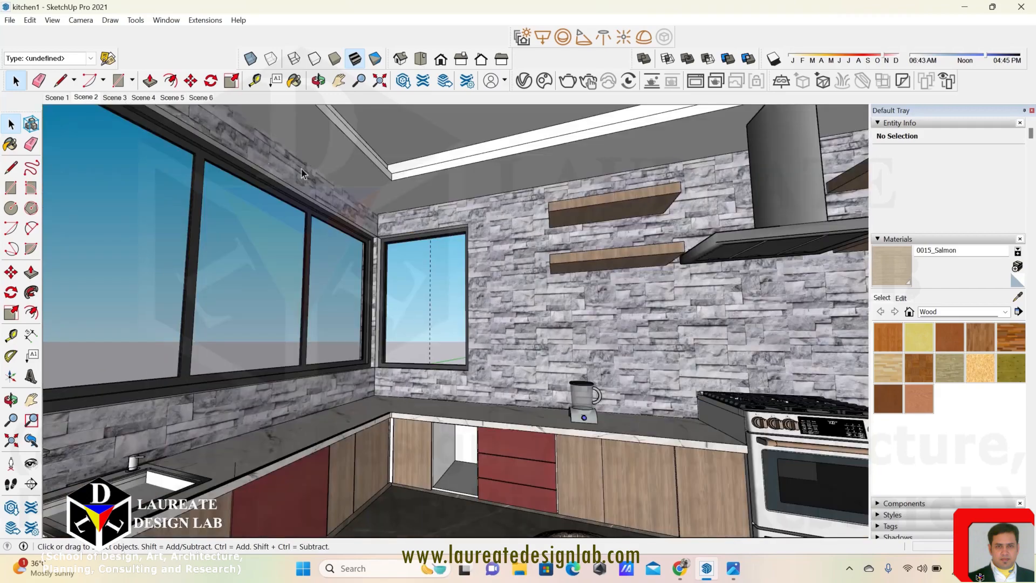
pyautogui.click(152, 97)
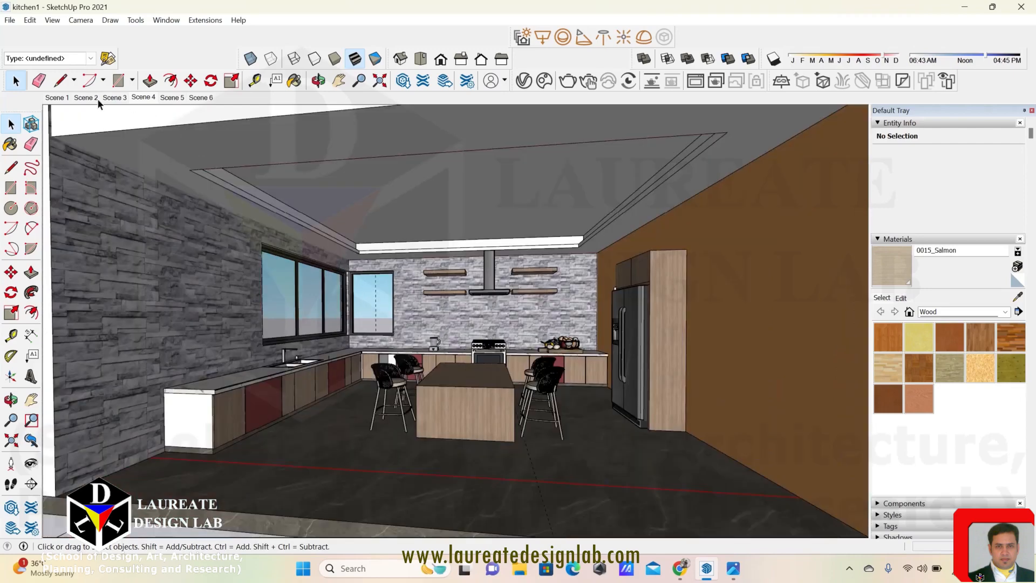
pyautogui.click(56, 97)
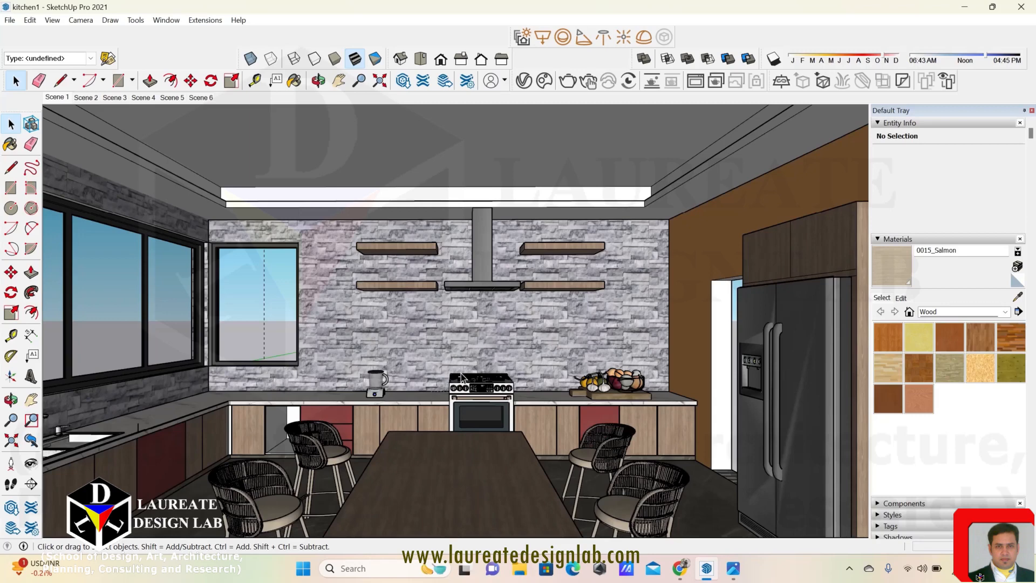
pyautogui.press('o')
pyautogui.moveTo(471, 329); pyautogui.dragTo(462, 426)
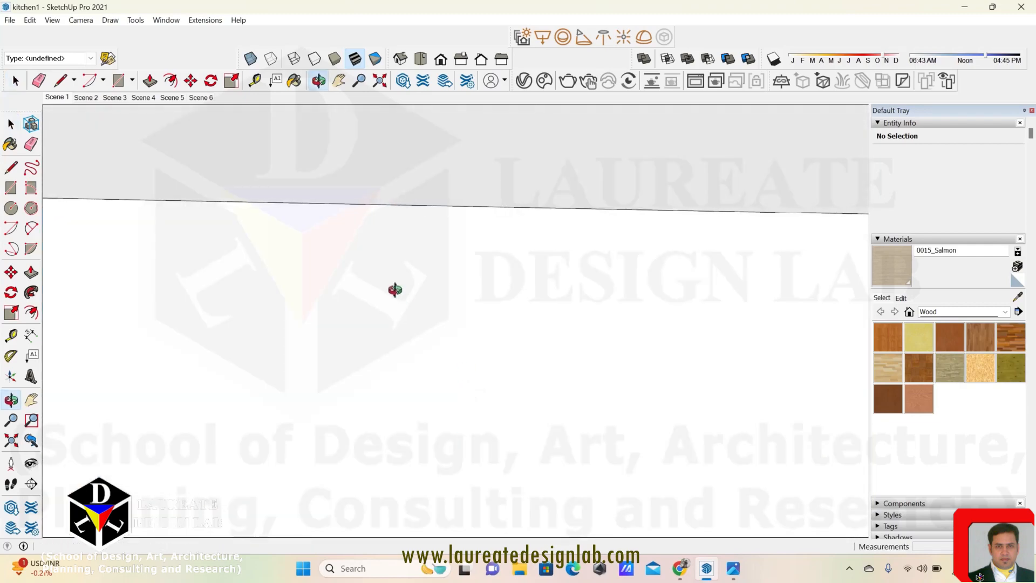
pyautogui.press('space')
pyautogui.moveTo(425, 319); pyautogui.dragTo(370, 322, button='middle')
pyautogui.press('space')
pyautogui.scroll(5, 414, 263)
pyautogui.click(54, 97)
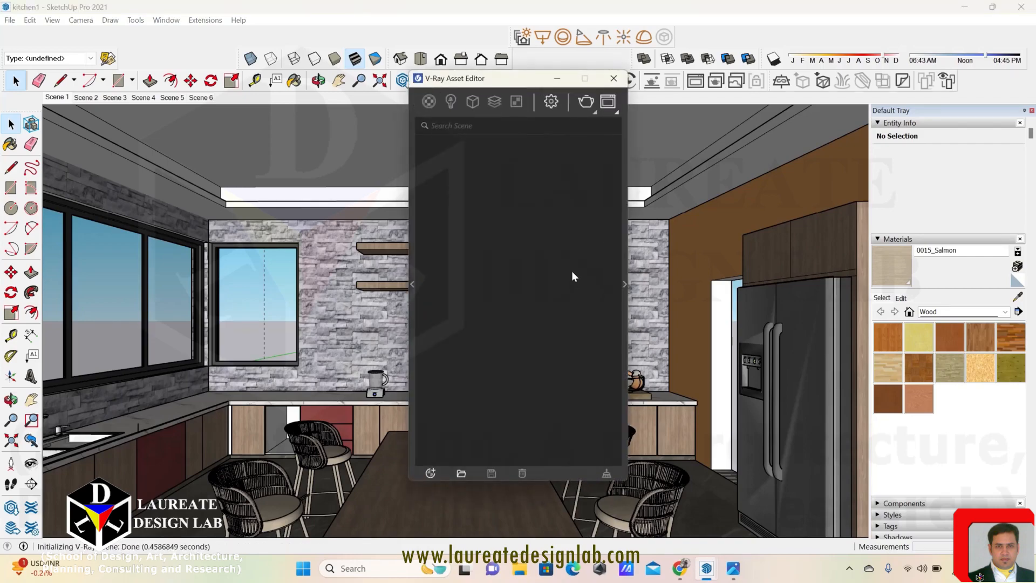
# List the scene's lights in the V-Ray Asset Editor and set the SunLight intensity to 2
pyautogui.click(450, 101)
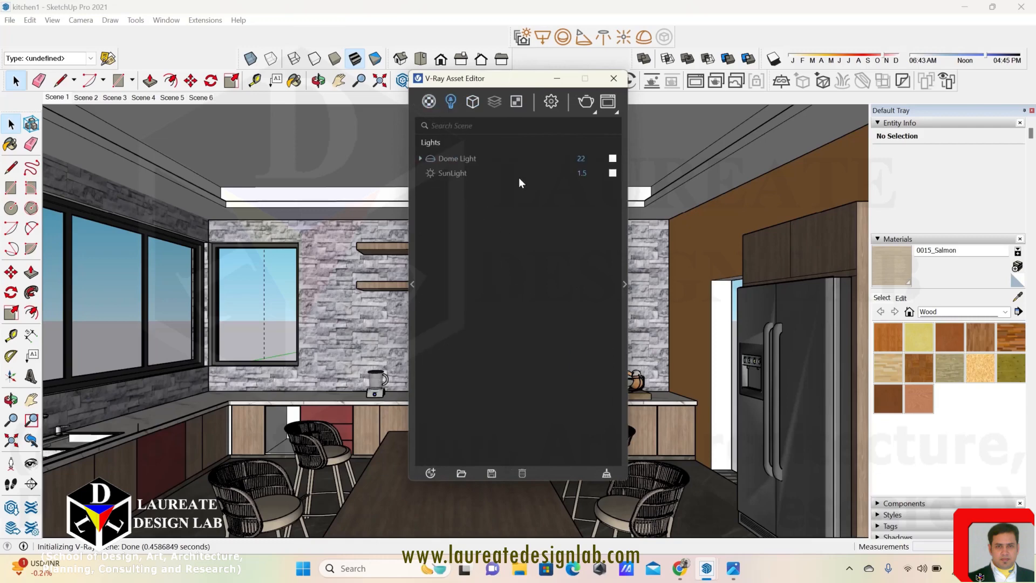
pyautogui.click(582, 161)
pyautogui.click(593, 175)
pyautogui.moveTo(593, 175); pyautogui.dragTo(521, 181)
pyautogui.write('2')
pyautogui.press('Return')
# Set the Dome Light intensity to 25 and open its HDR texture settings
pyautogui.click(589, 162)
pyautogui.moveTo(588, 162); pyautogui.dragTo(424, 162)
pyautogui.write('2')
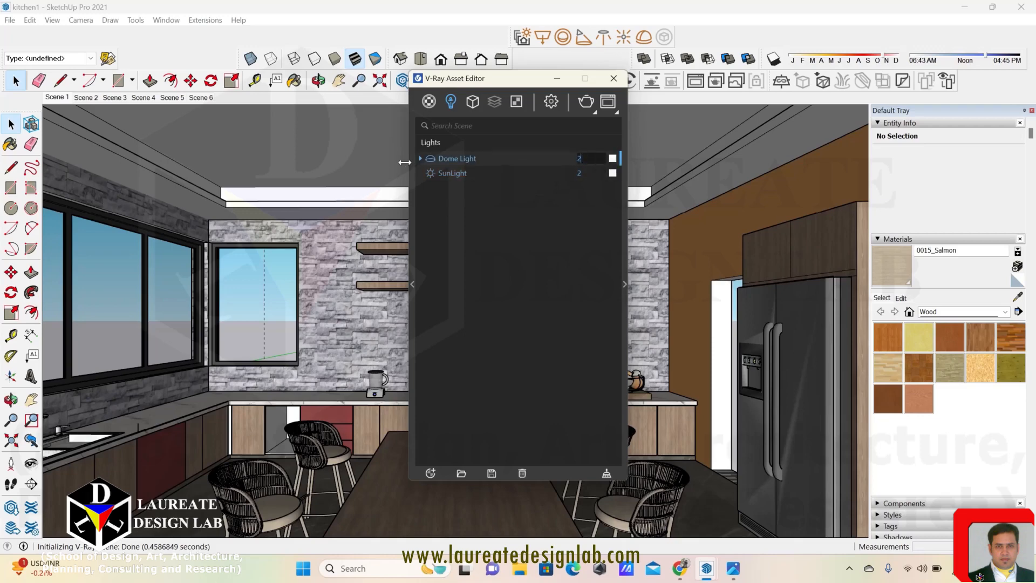
pyautogui.write('5')
pyautogui.press('Return')
pyautogui.click(623, 284)
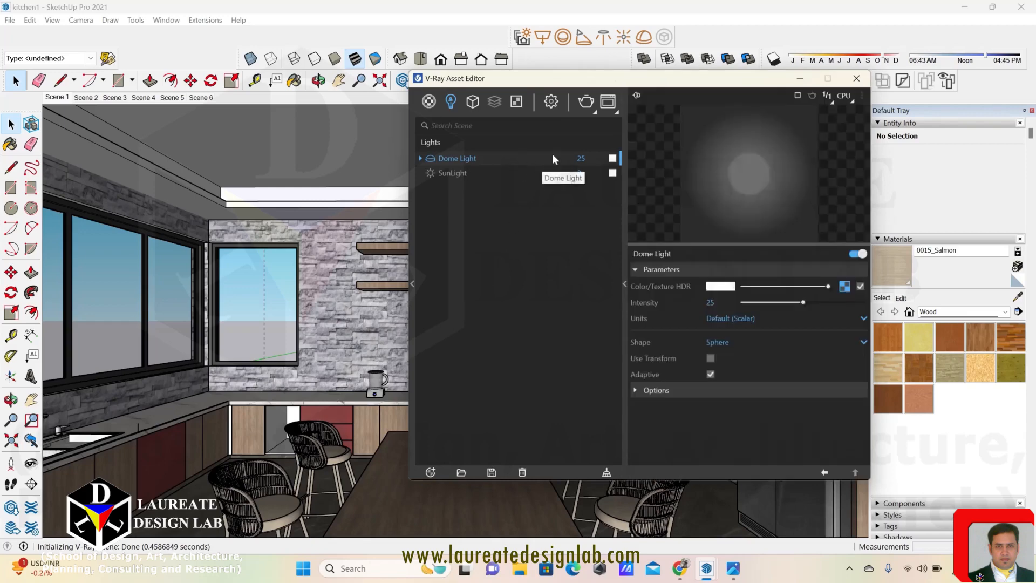
pyautogui.click(844, 286)
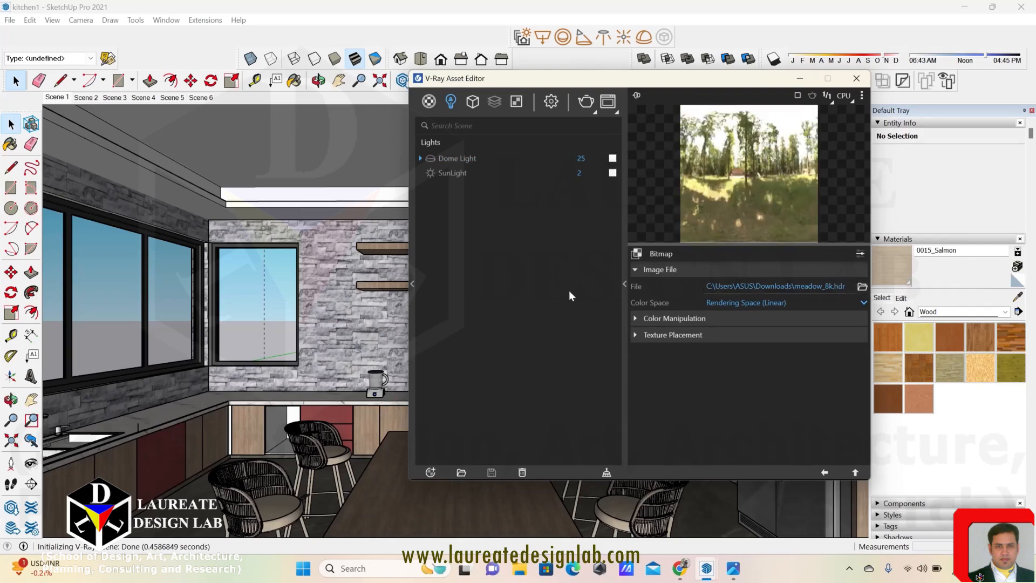
# Open the V-Ray render settings and show the advanced options for Global Illumination
pyautogui.click(551, 101)
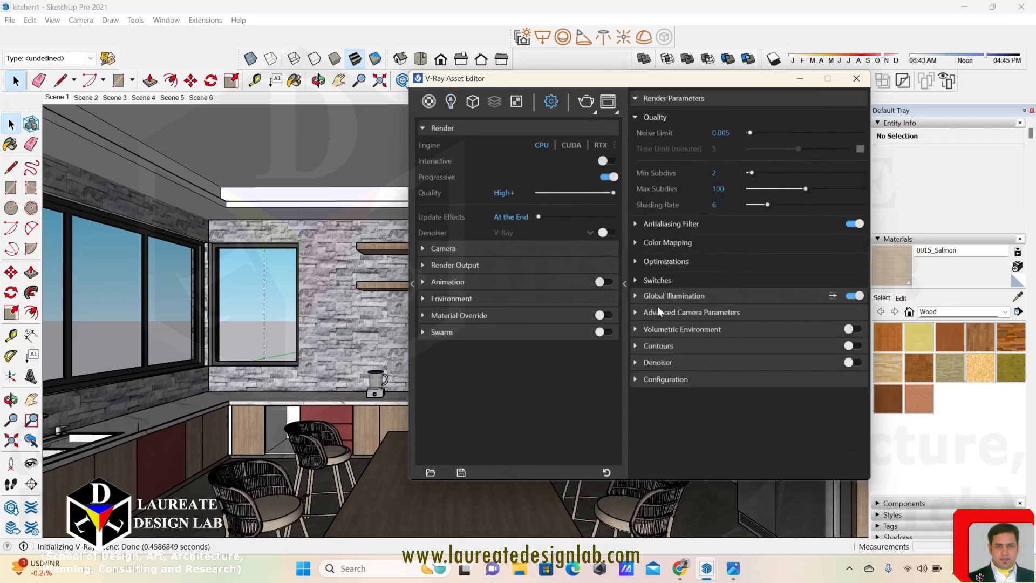
pyautogui.click(637, 296)
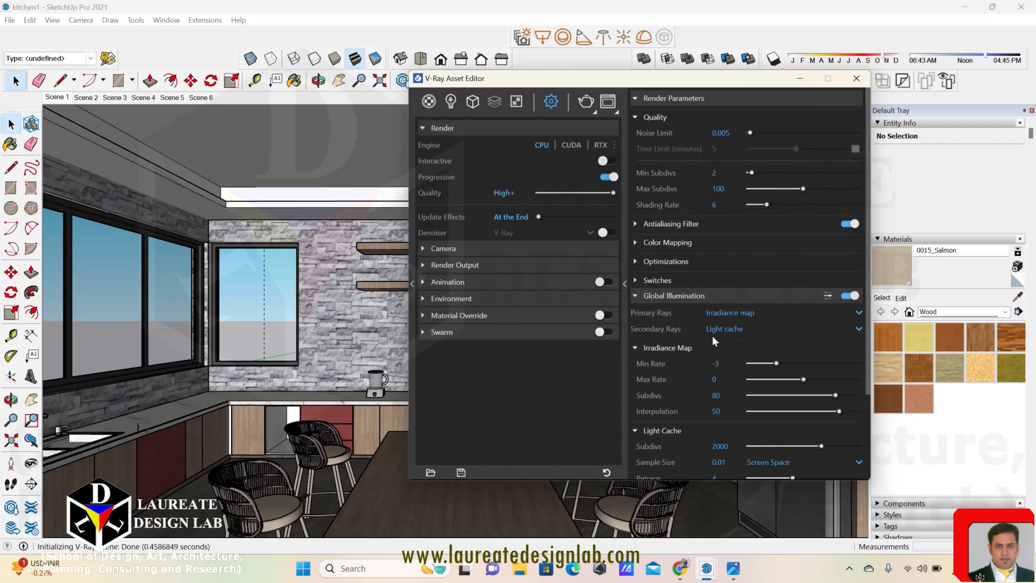
pyautogui.scroll(-2, 704, 335)
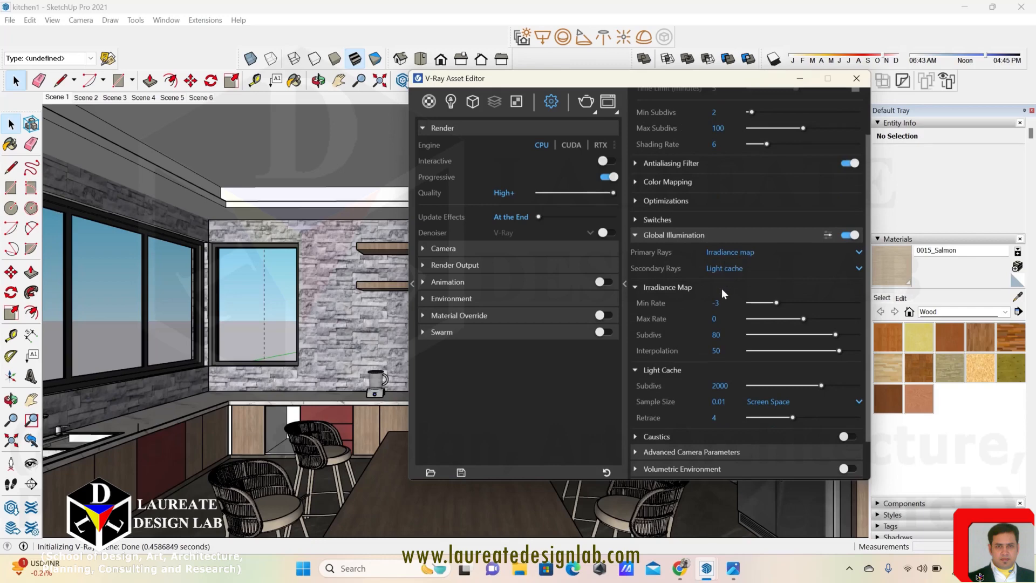
pyautogui.scroll(-2, 707, 303)
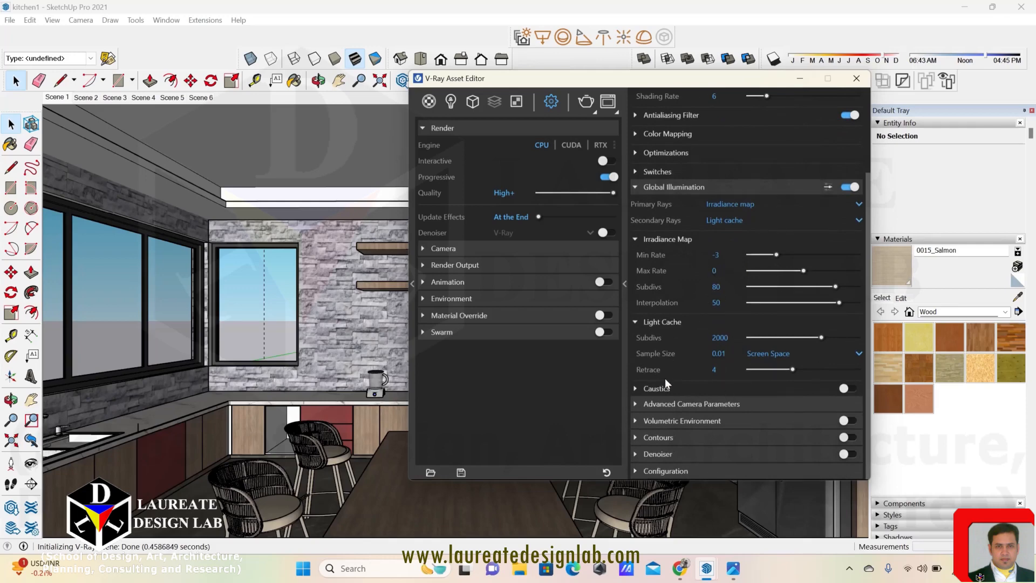
pyautogui.click(828, 186)
pyautogui.scroll(-3, 755, 302)
pyautogui.scroll(-3, 715, 346)
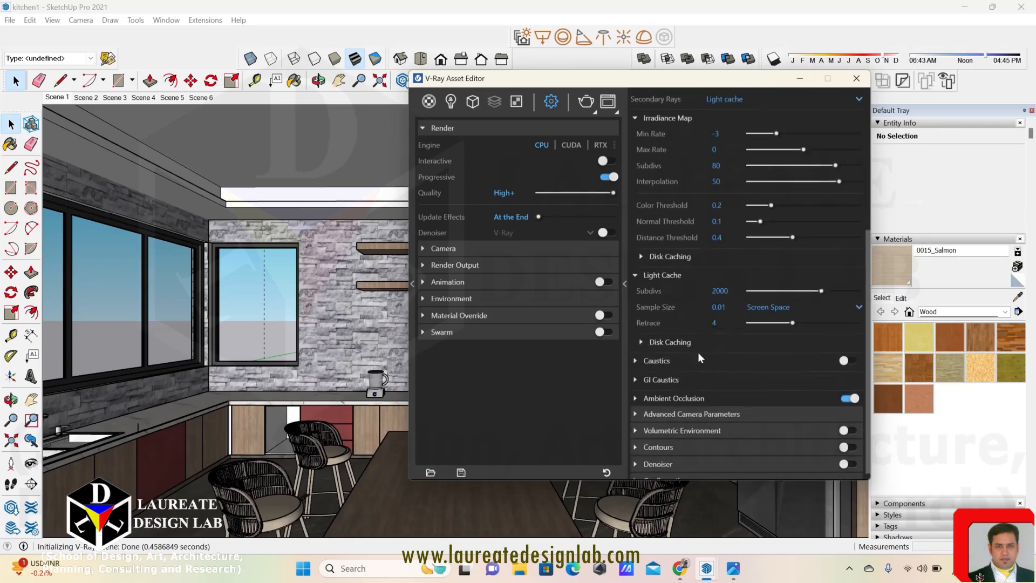
# Set the Ambient Occlusion radius to 5 and the occlusion amount to 0.7
pyautogui.click(655, 398)
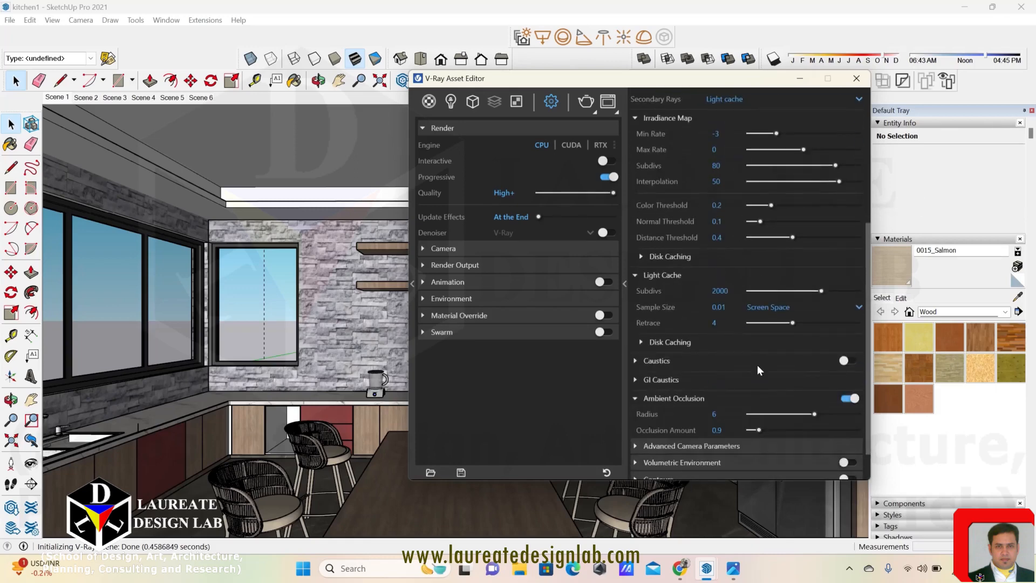
pyautogui.scroll(-2, 757, 365)
pyautogui.click(652, 373)
pyautogui.write('5')
pyautogui.press('Return')
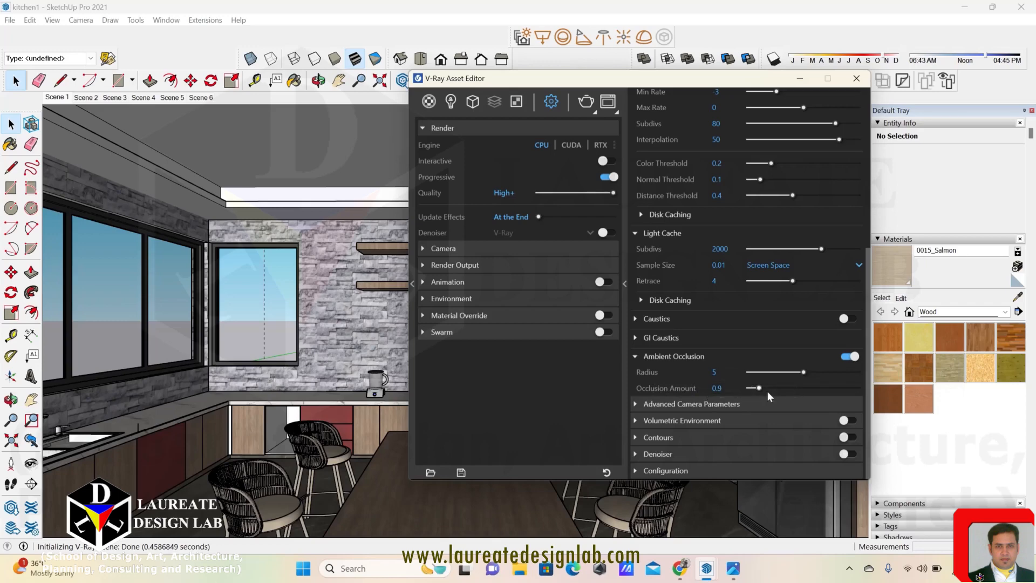
pyautogui.click(717, 388)
pyautogui.press('BackSpace')
pyautogui.write('.8')
pyautogui.press('BackSpace')
pyautogui.write('7')
# Examine the Min Rate and Max Rate values of the Irradiance Map in the Global Illumination settings
pyautogui.scroll(3, 730, 351)
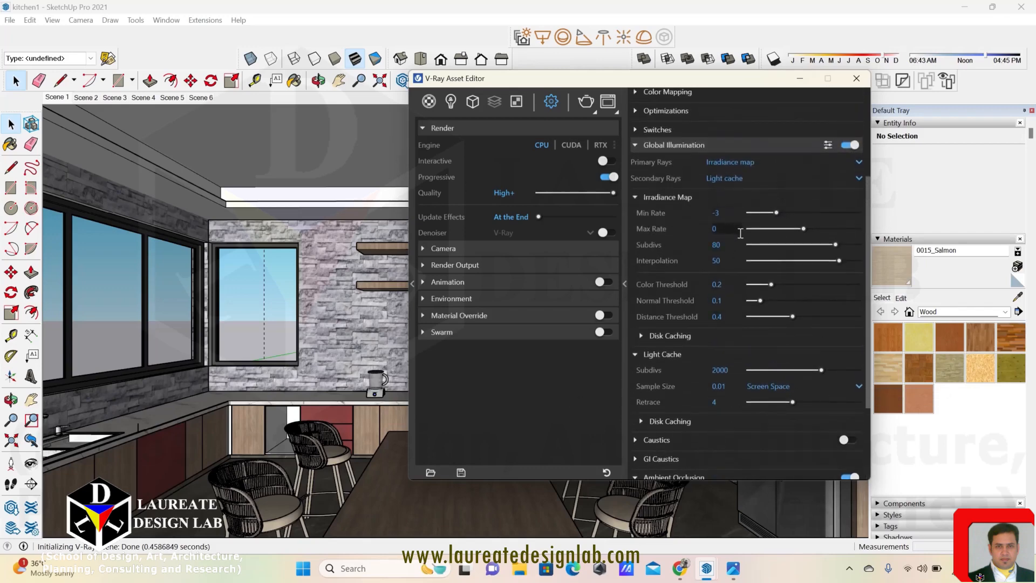
pyautogui.scroll(2, 725, 318)
pyautogui.click(715, 289)
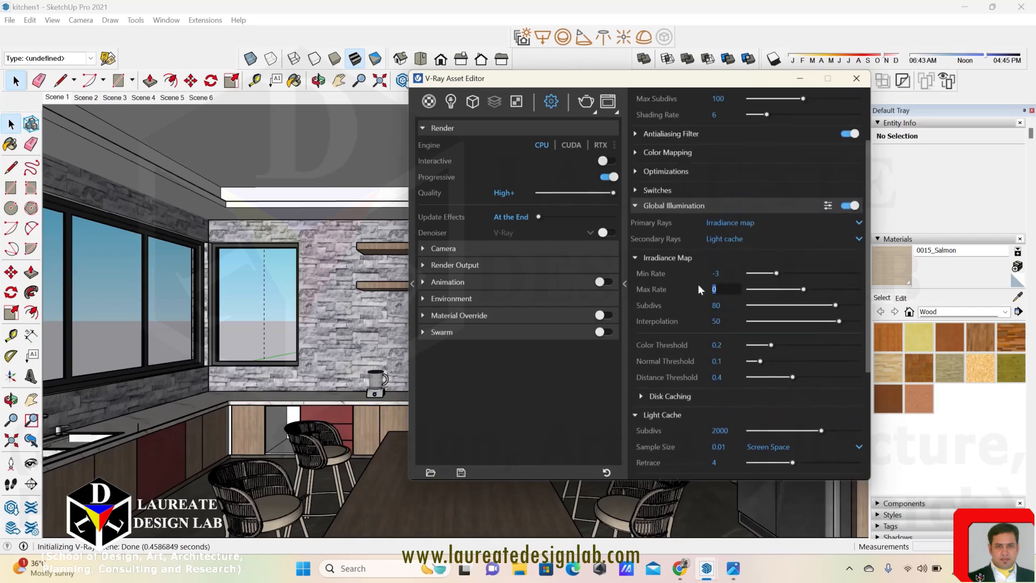
pyautogui.click(729, 273)
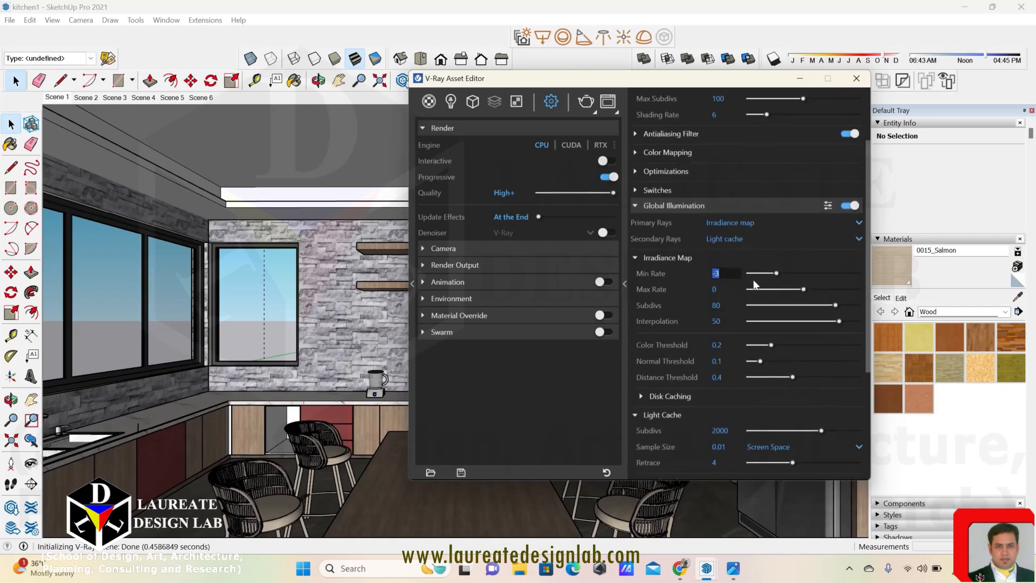
pyautogui.click(725, 289)
pyautogui.click(717, 274)
pyautogui.moveTo(714, 290)
pyautogui.mouseDown()
pyautogui.moveTo(696, 286)
pyautogui.moveTo(726, 291)
pyautogui.mouseUp()
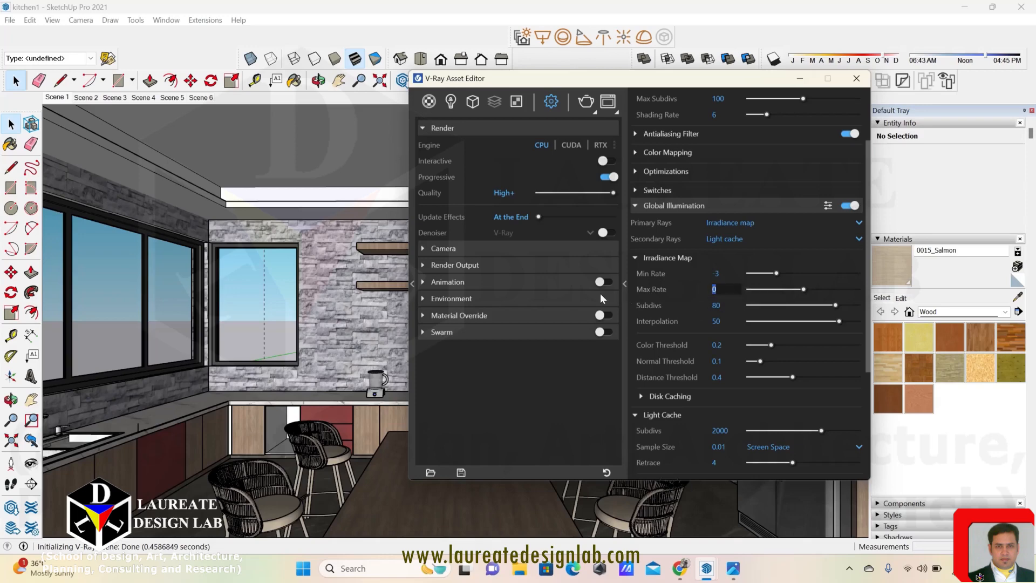
pyautogui.click(728, 288)
pyautogui.click(731, 274)
# Start the V-Ray render of the kitchen scene, maximize the frame buffer window and view the image at 100%
pyautogui.click(587, 102)
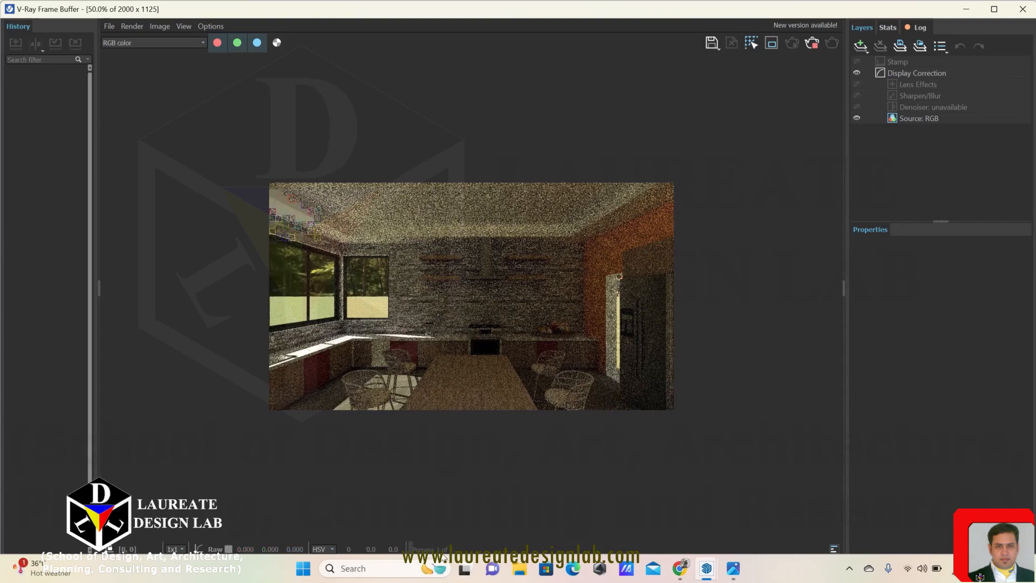
pyautogui.click(993, 9)
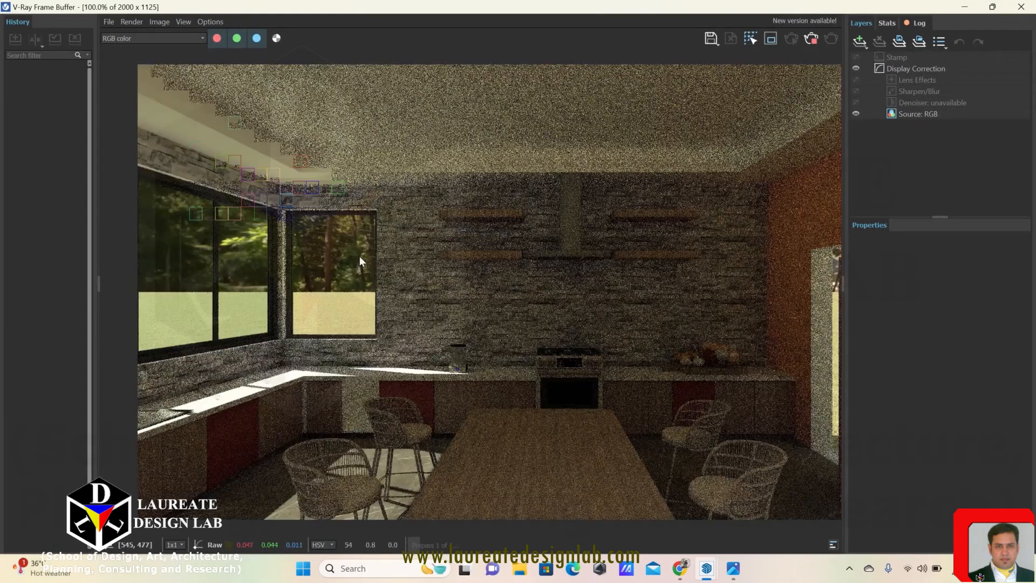
pyautogui.doubleClick(360, 255)
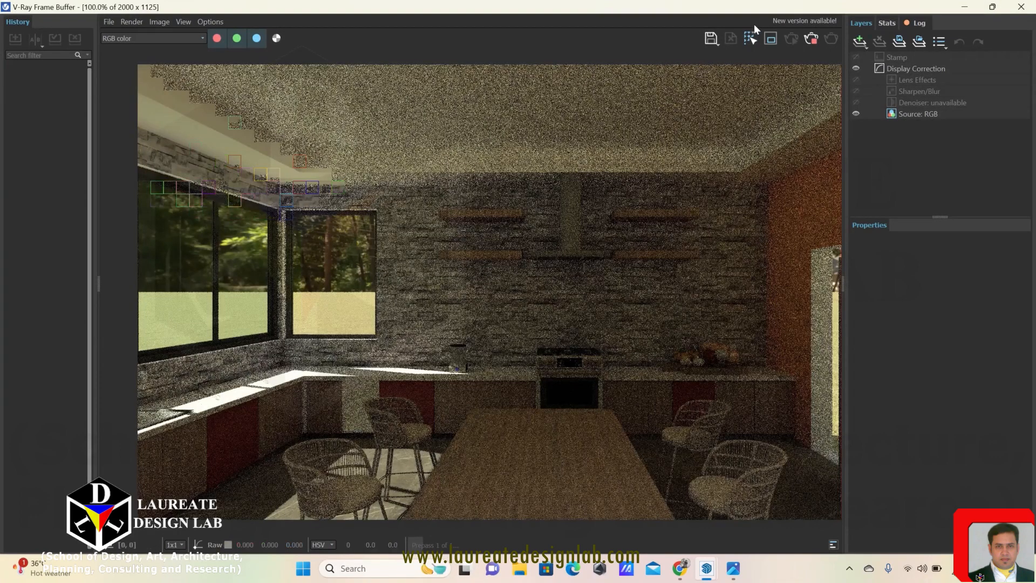
# Make the render buckets follow the mouse and zoom in to 200% on the ceiling edge above the wall shelves
pyautogui.click(751, 37)
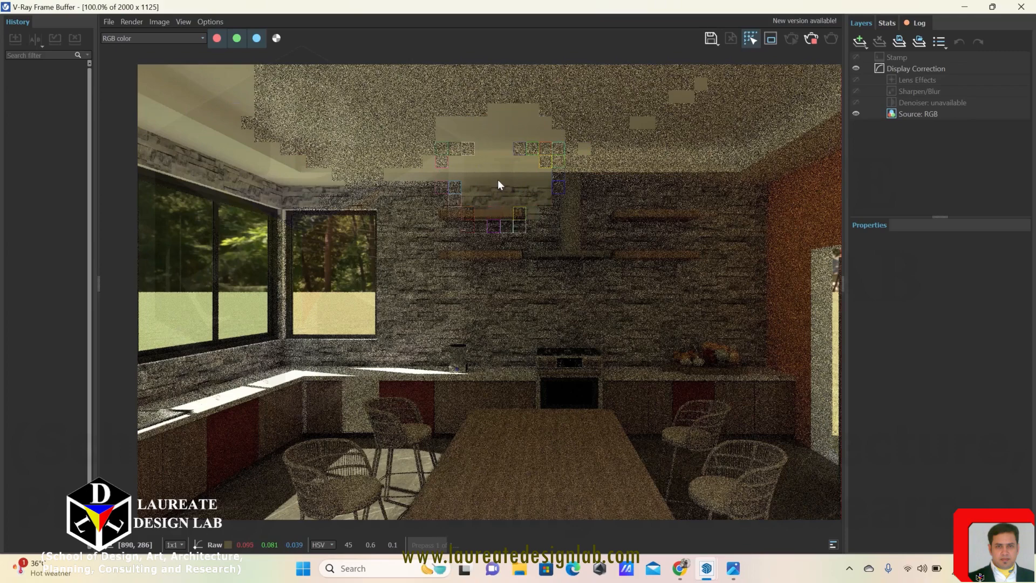
pyautogui.scroll(1, 497, 162)
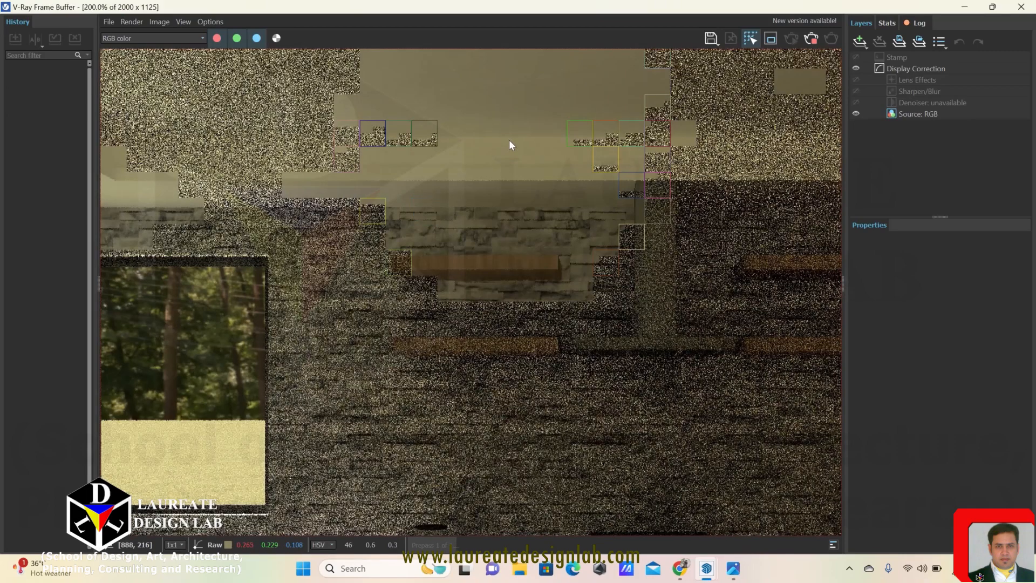